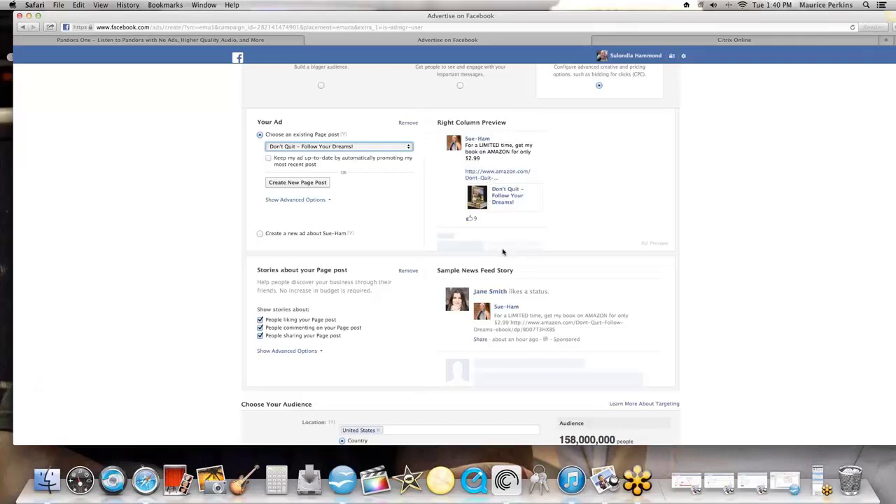
Step: Add Australia and Austria to the ad audience's location alongside United States
scroll(364, 343, "down", 3)
scroll(374, 346, "down", 5)
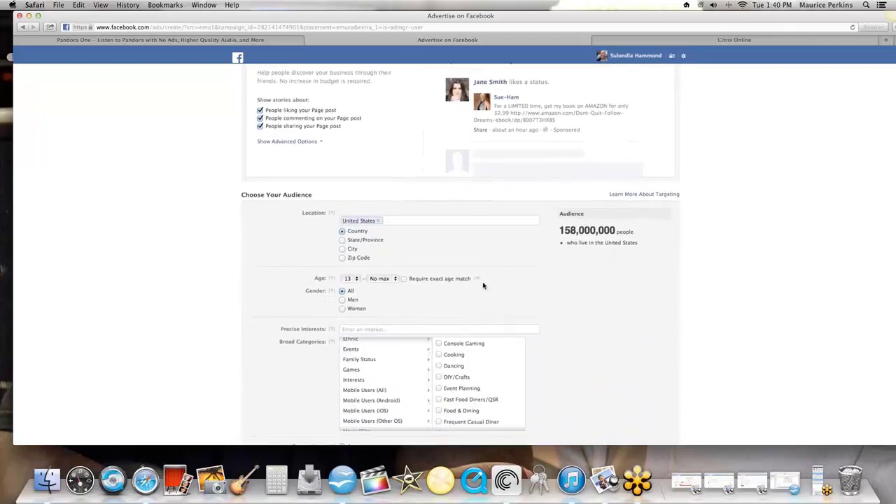
scroll(498, 272, "down", 2)
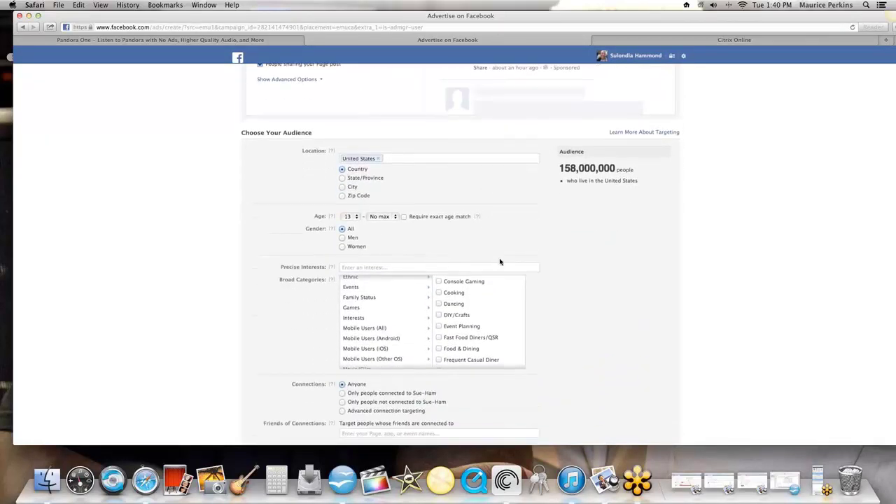
left_click(402, 159)
type("aust")
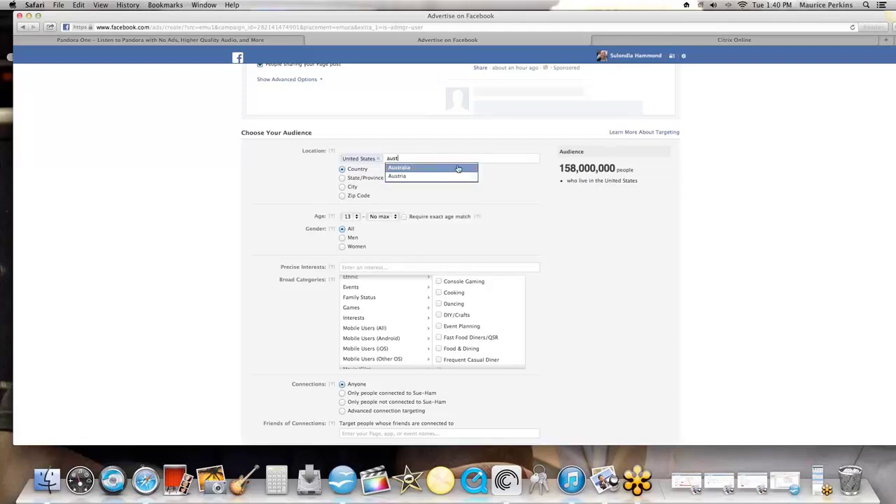
left_click(456, 169)
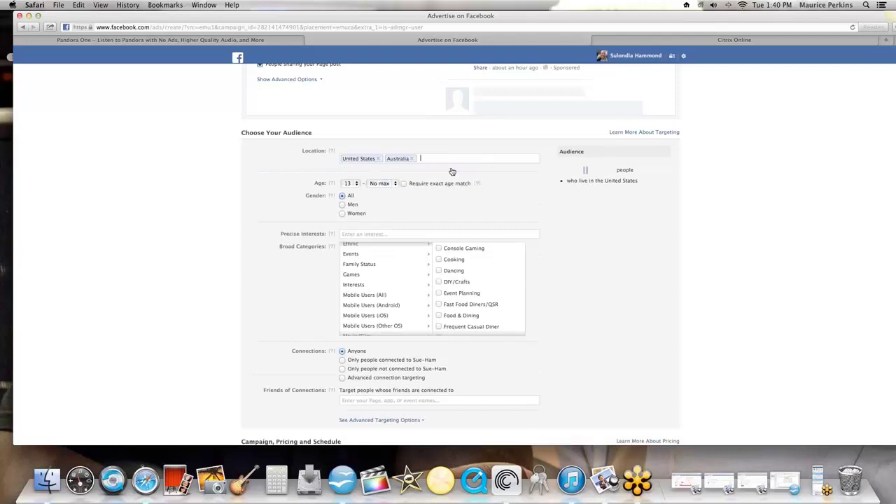
type("austria")
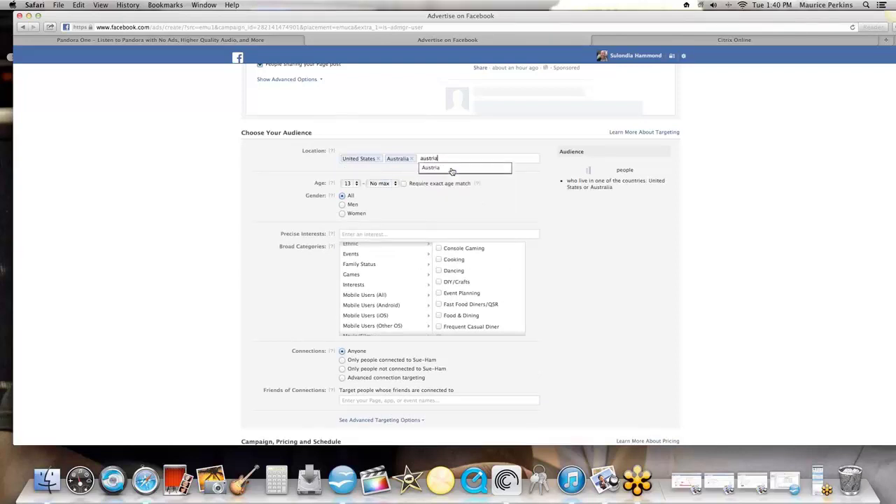
left_click(448, 169)
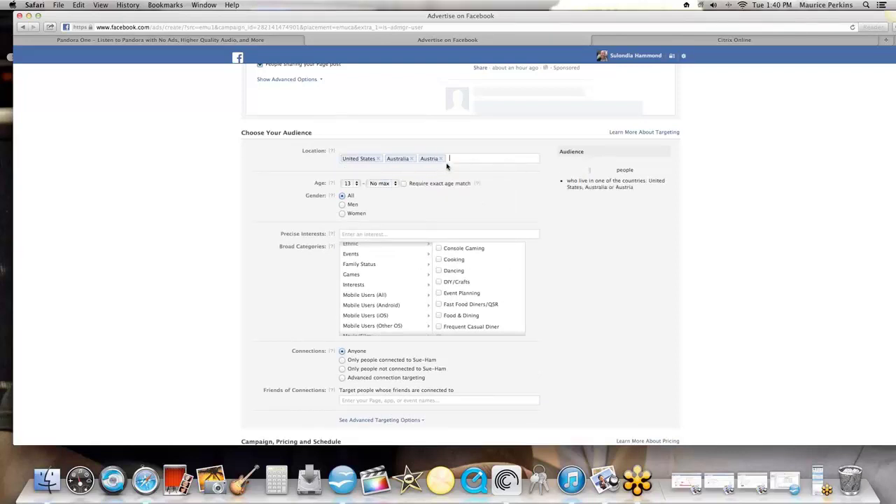
Step: Add South Africa and Canada to the audience location
type("africa")
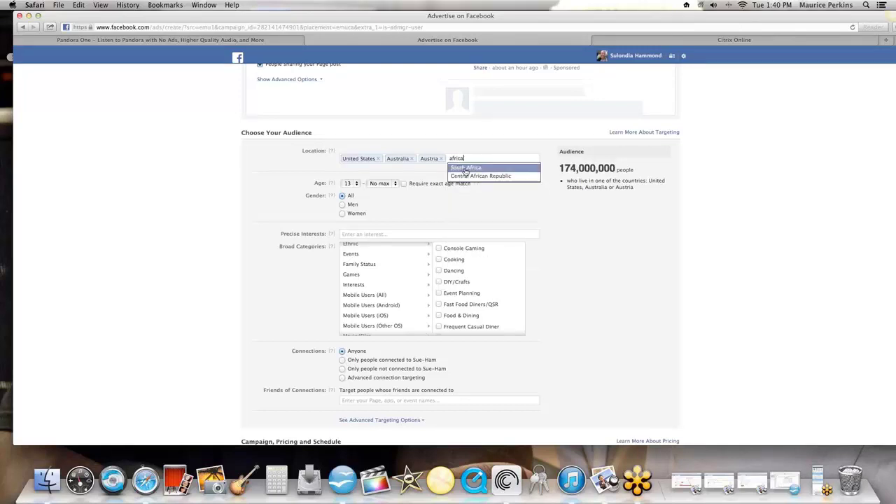
left_click(465, 168)
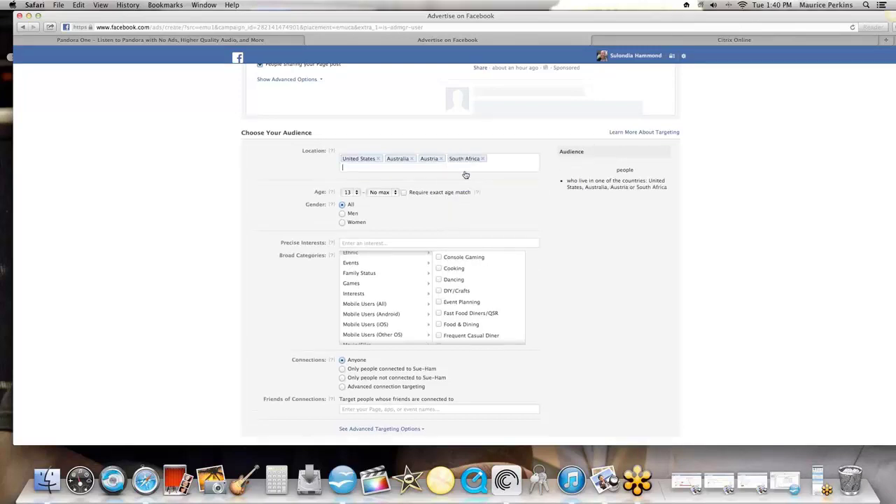
type("canada")
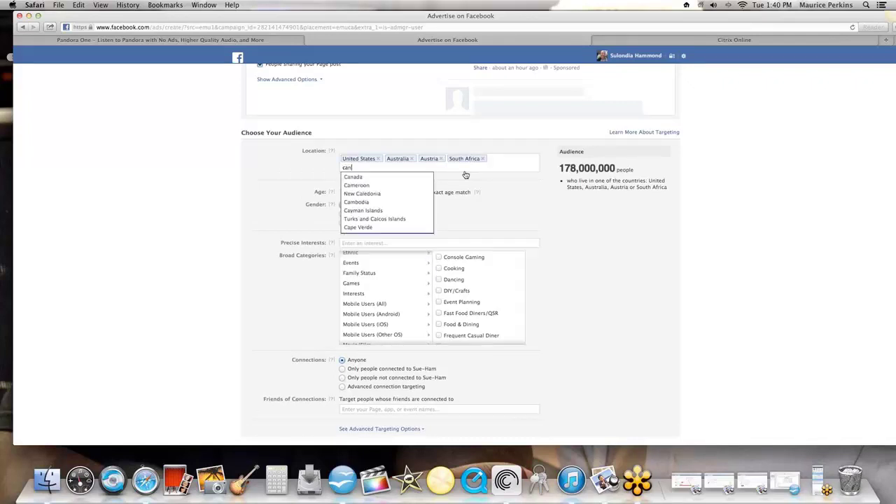
left_click(400, 179)
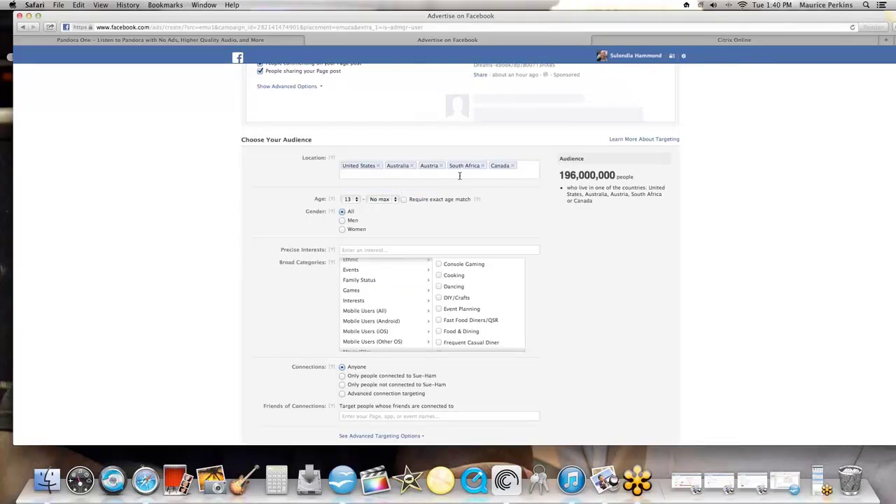
left_click(422, 173)
Step: Remove Canada, South Africa, Austria and Australia from the audience location, keeping only United States targeted by Country
scroll(571, 258, "down", 2)
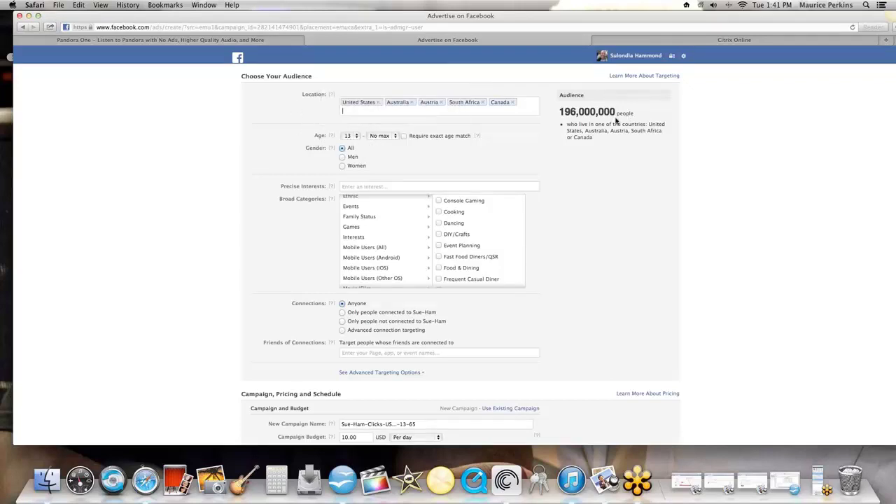
left_click(512, 103)
left_click(482, 102)
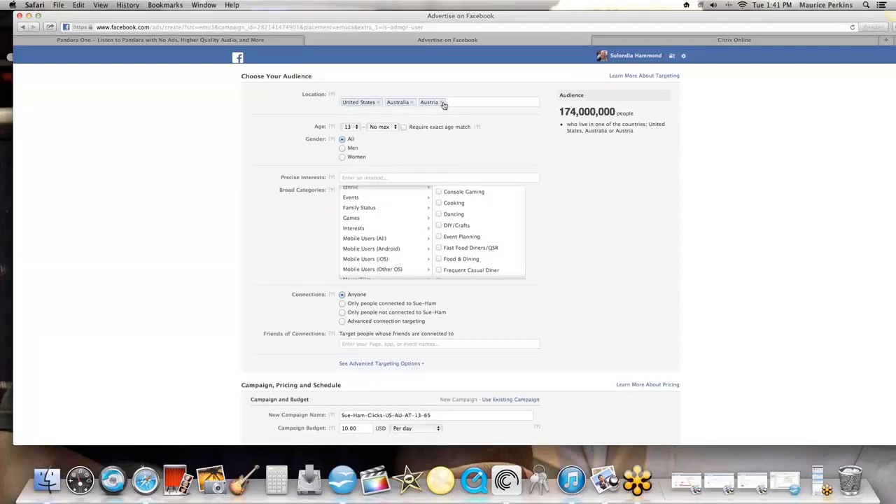
left_click(443, 102)
left_click(412, 102)
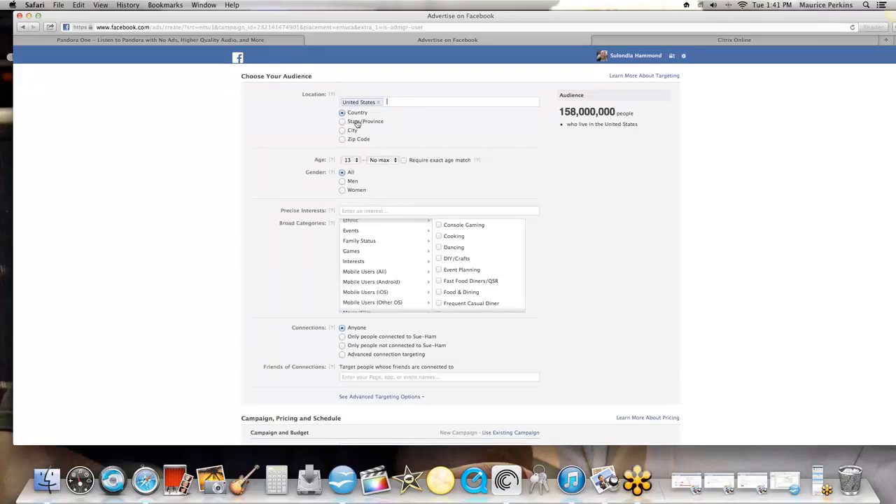
left_click(342, 122)
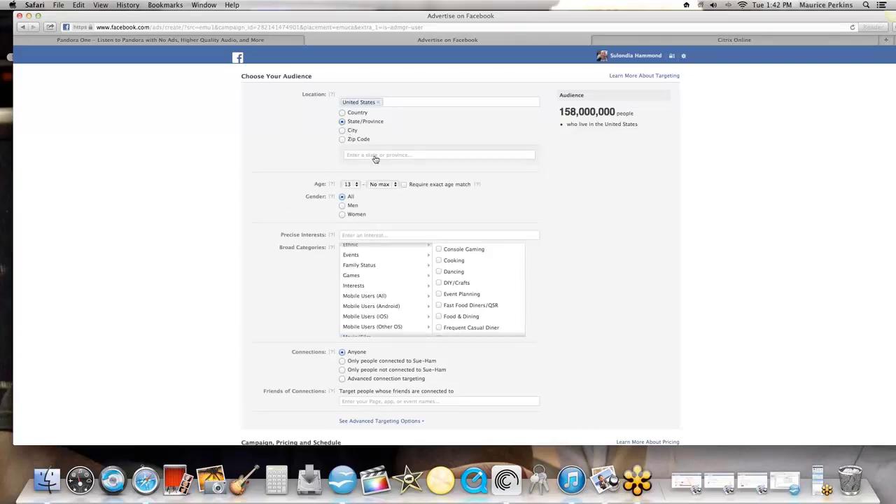
left_click(343, 113)
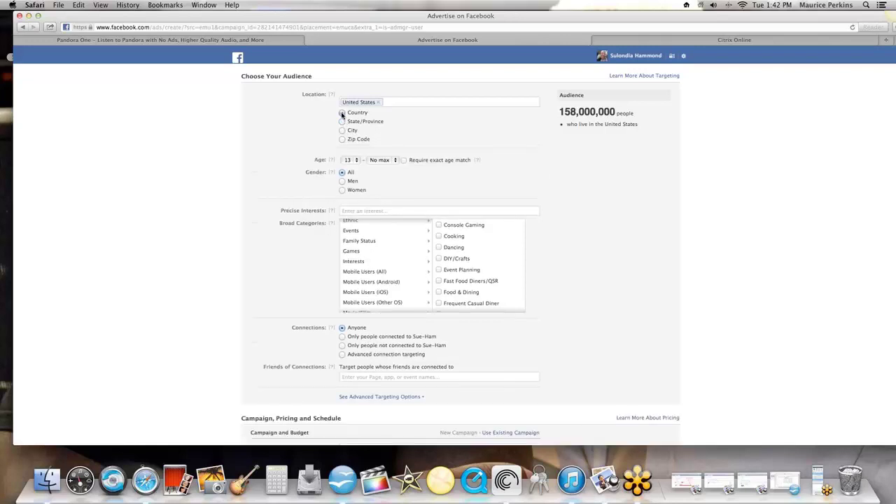
Step: Set the audience age range to 25 through 64
left_click(357, 162)
left_click(357, 162)
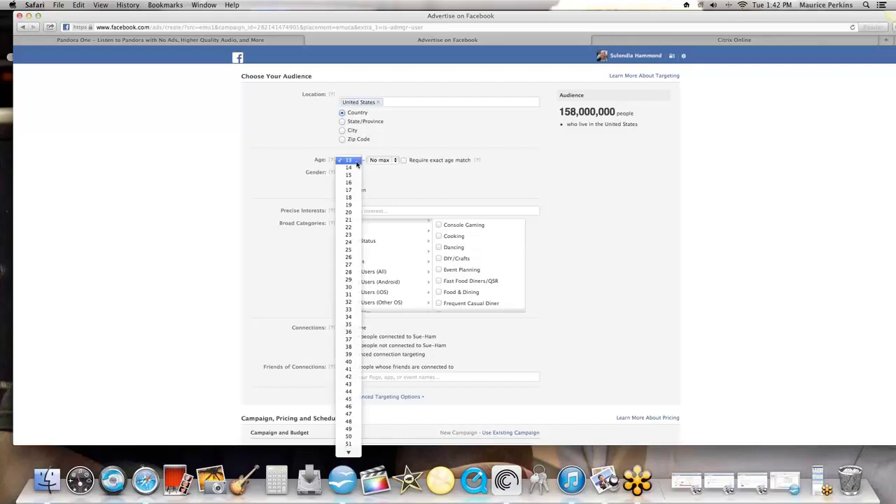
left_click(351, 252)
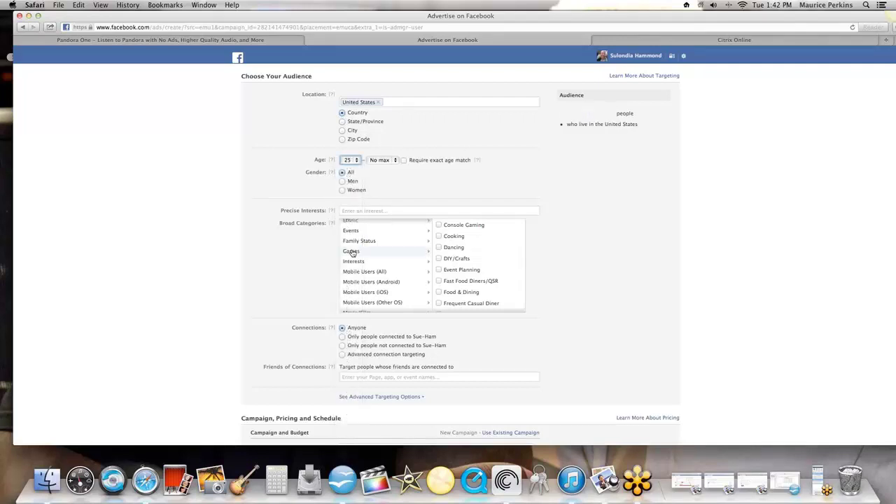
left_click(396, 160)
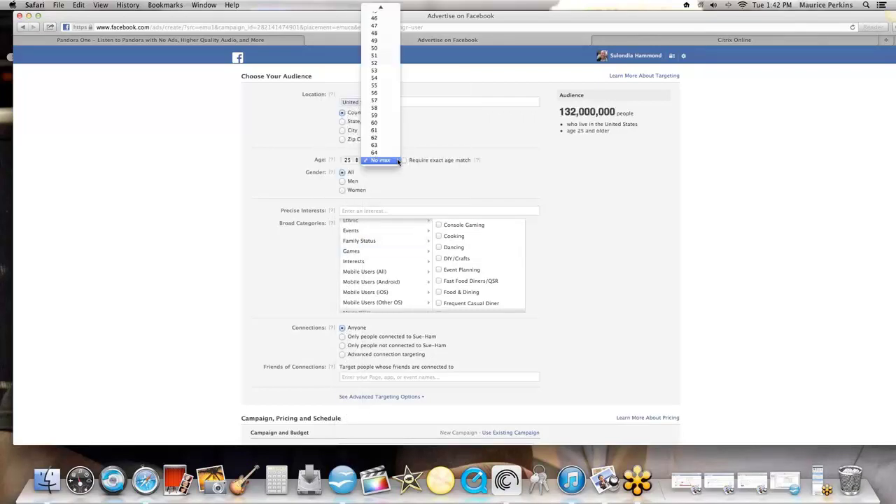
left_click(388, 153)
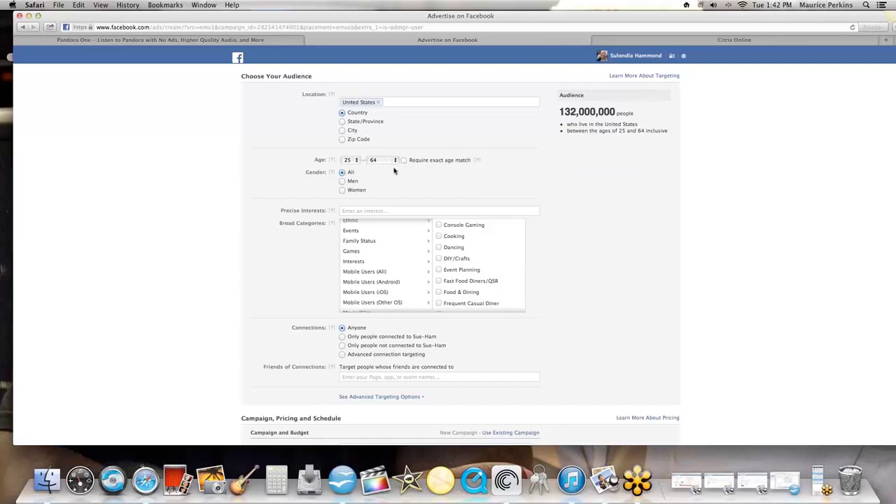
Step: Compare the estimated audience size for Women and for All genders, ending on All
left_click(342, 190)
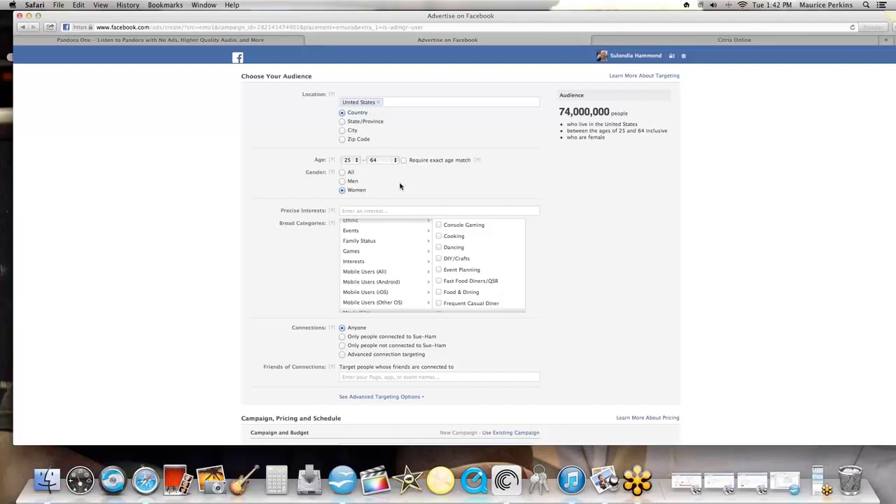
left_click(342, 173)
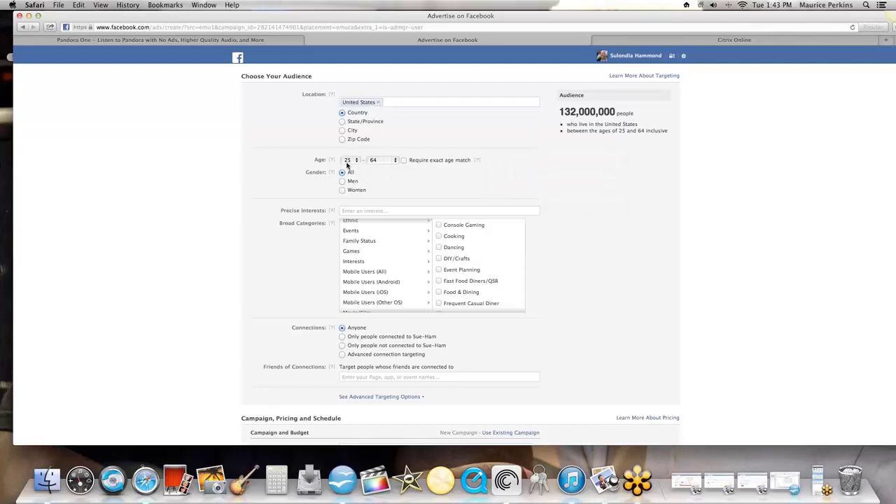
left_click(342, 191)
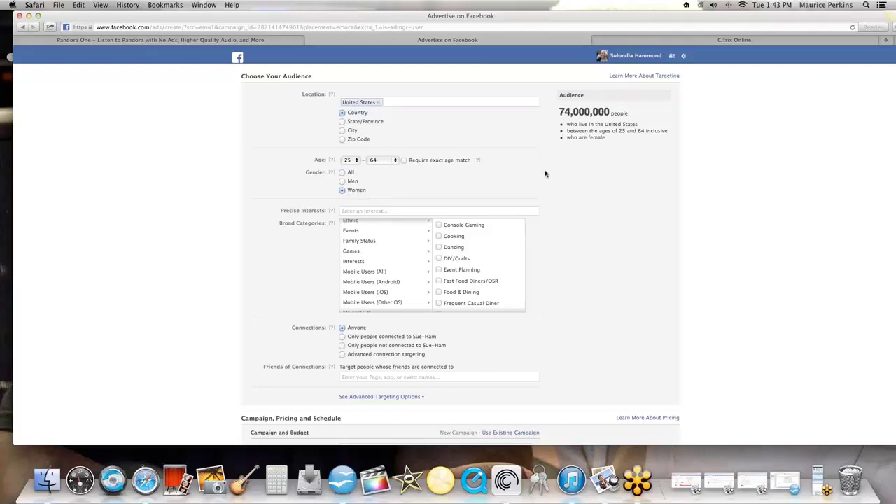
left_click(343, 173)
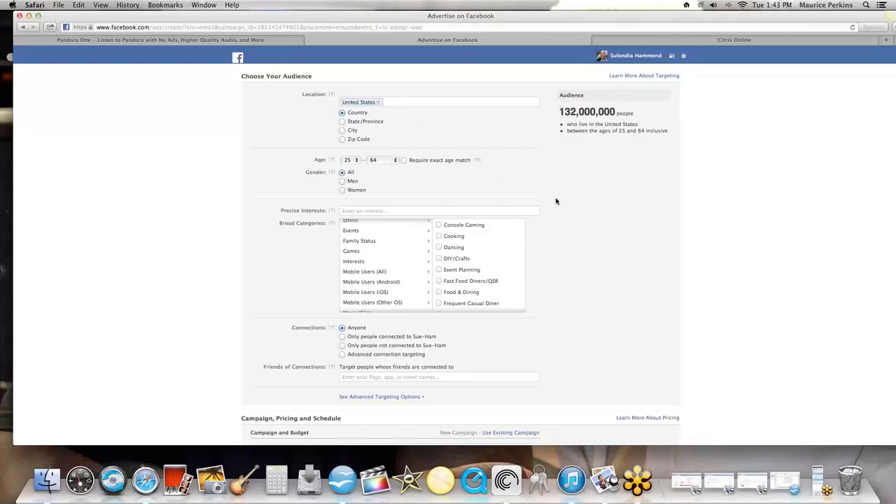
Step: Examine the Broad Categories list and the options offered under Activities
scroll(556, 202, "down", 3)
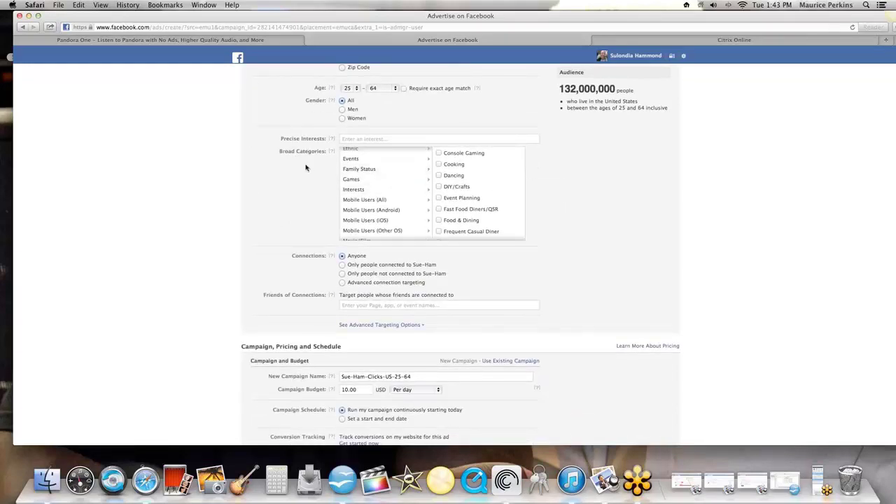
scroll(400, 180, "up", 5)
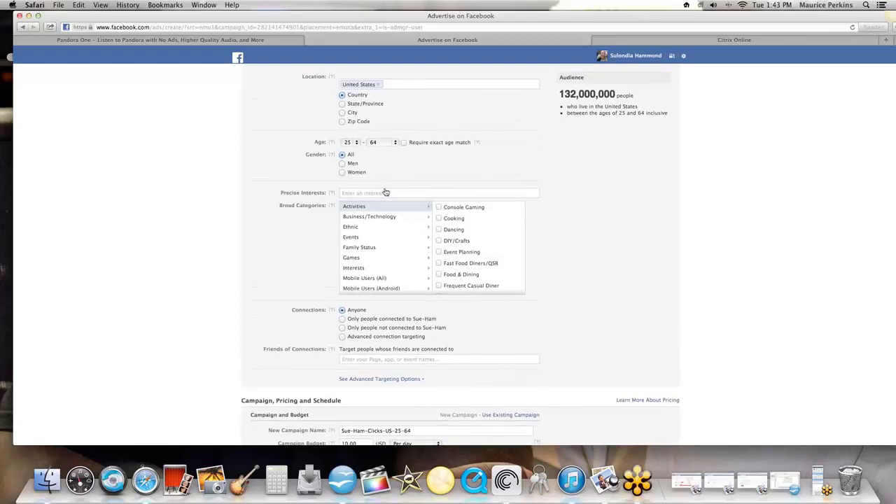
scroll(395, 260, "down", 3)
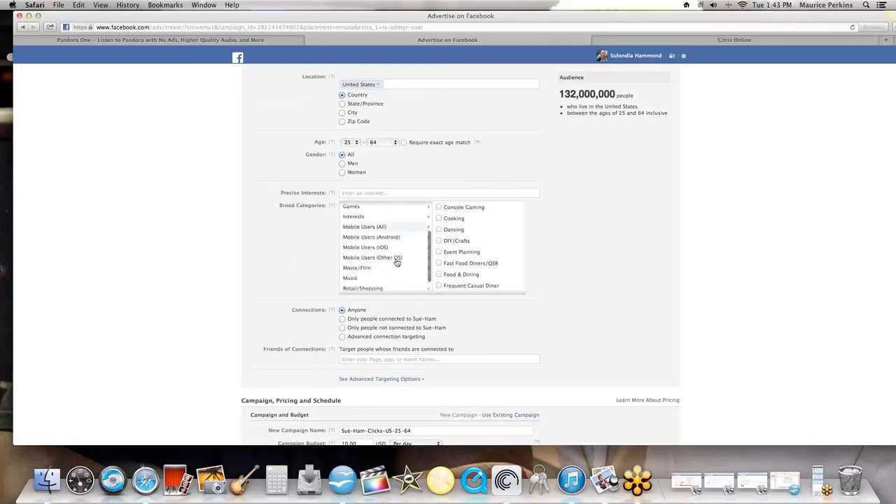
scroll(397, 262, "down", 3)
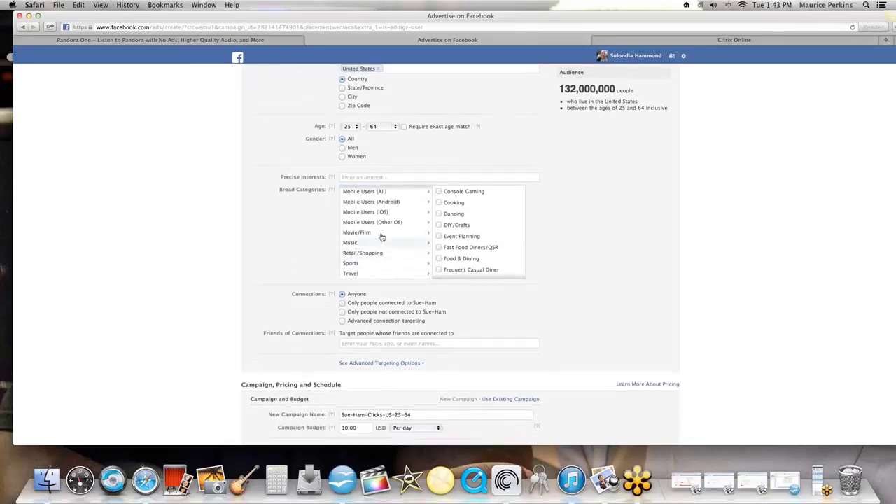
scroll(385, 228, "up", 5)
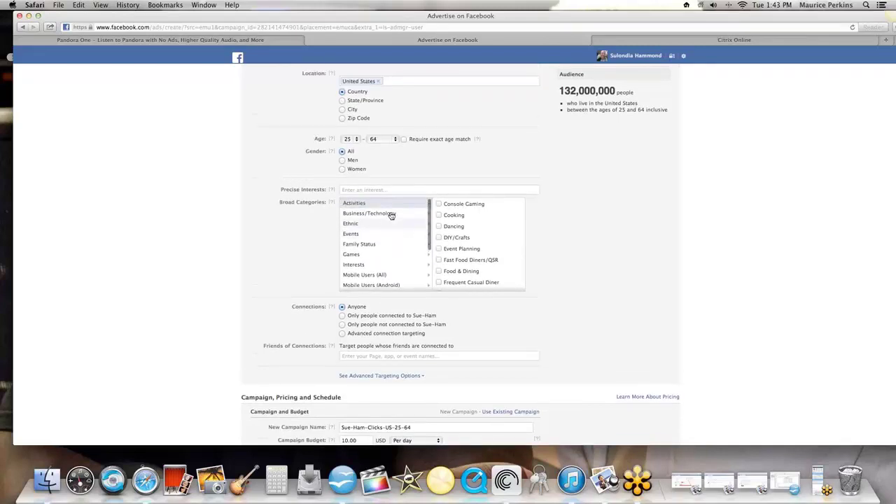
scroll(470, 244, "down", 4)
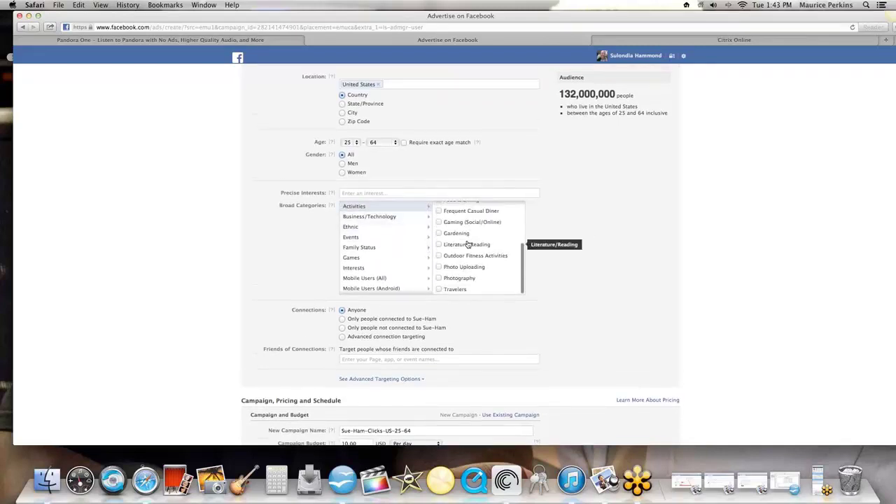
scroll(468, 245, "down", 3)
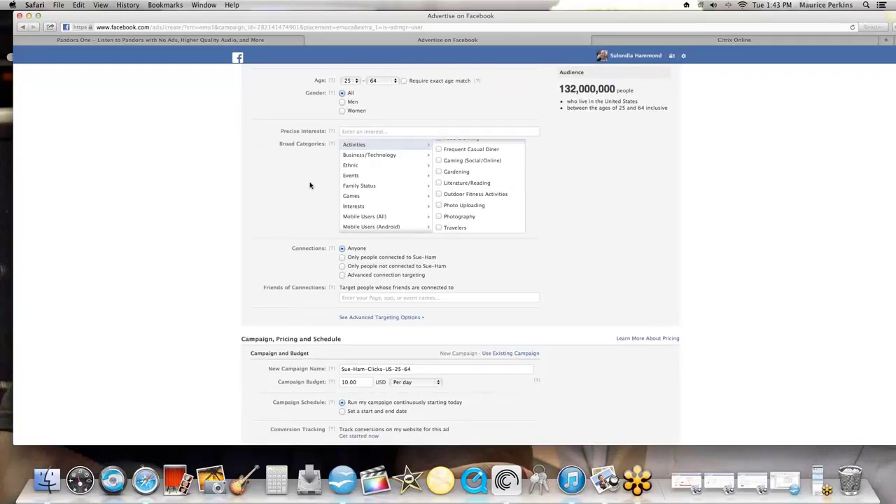
Step: Add the #Forbes topic and the suggested wall street journal interest to the audience's precise interests
scroll(269, 192, "up", 4)
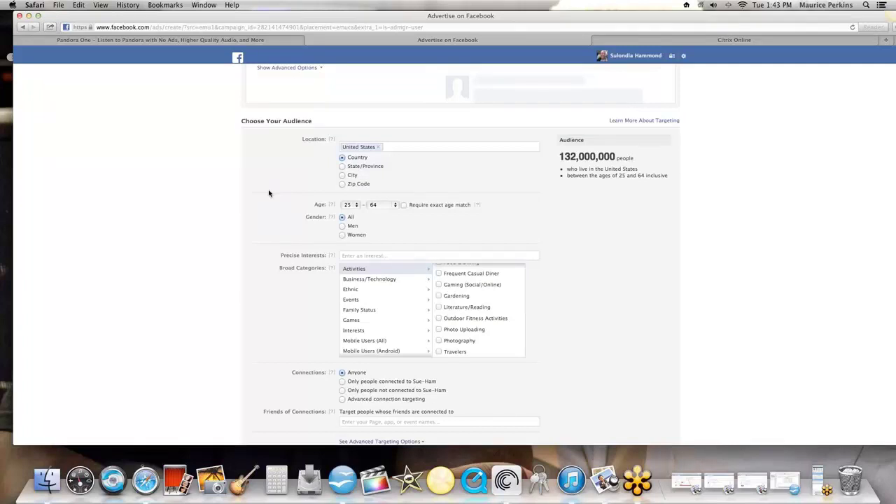
left_click(369, 257)
type("bes")
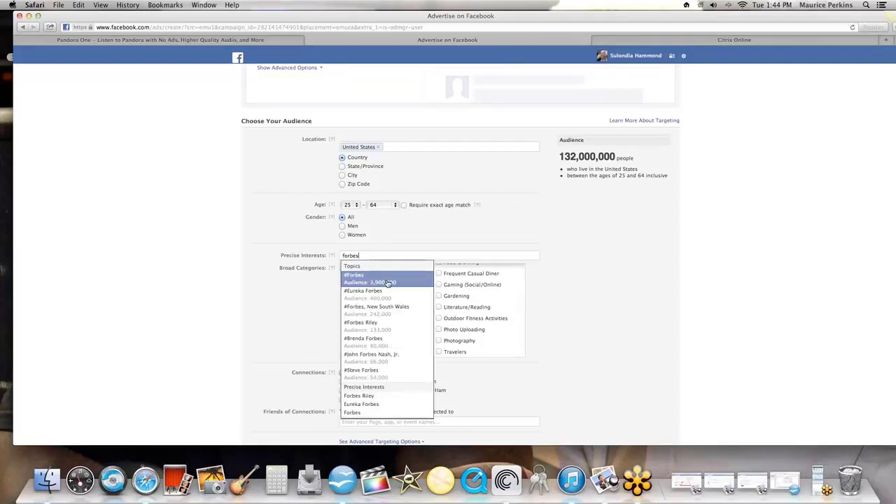
left_click(388, 282)
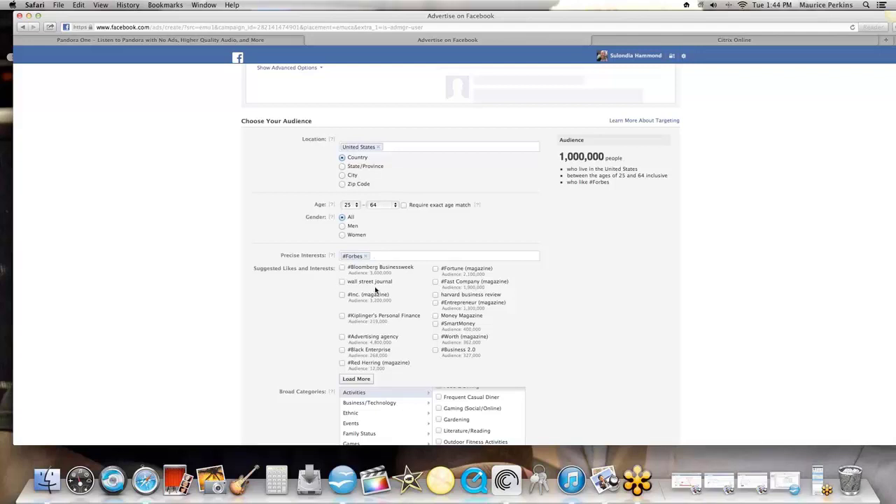
left_click(342, 282)
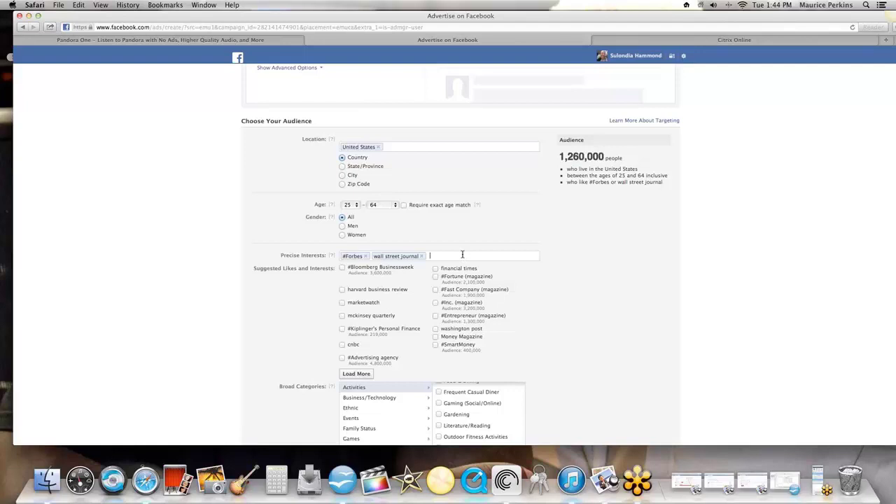
Step: Add the #Tony Robbins topic and the suggested think grow rich interest to the audience's precise interests
type("tony")
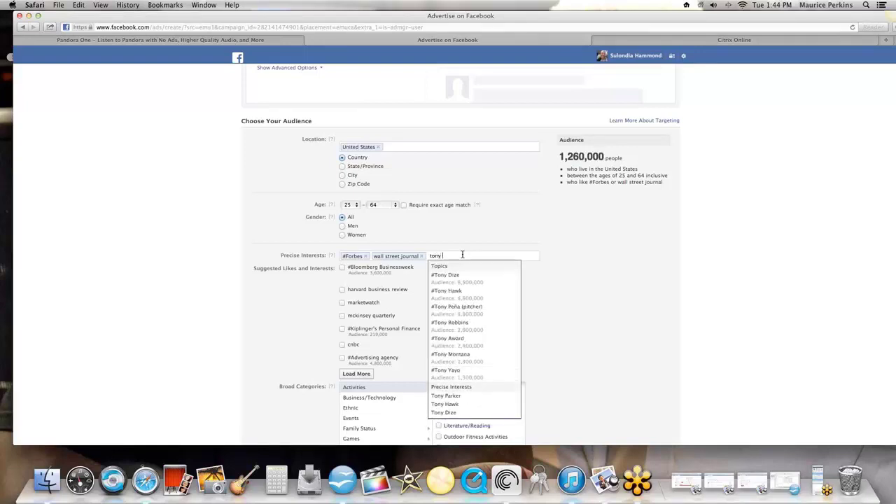
type(" robbins")
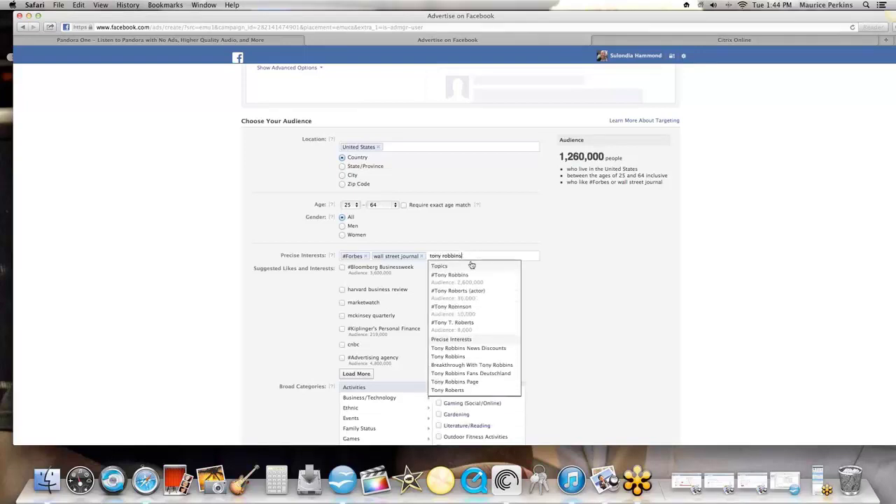
left_click(492, 282)
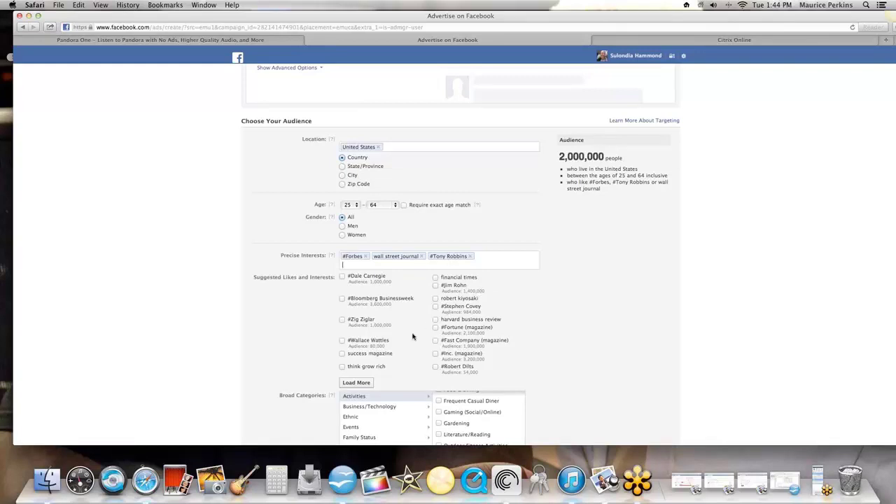
left_click(343, 367)
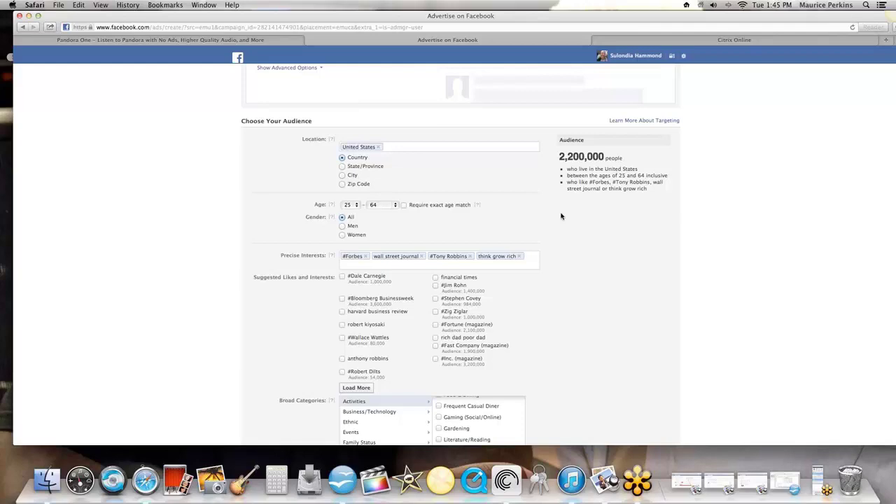
Step: Open facebook.com in a new browser tab and examine the sponsored ads beside the news feed
scroll(561, 216, "down", 1)
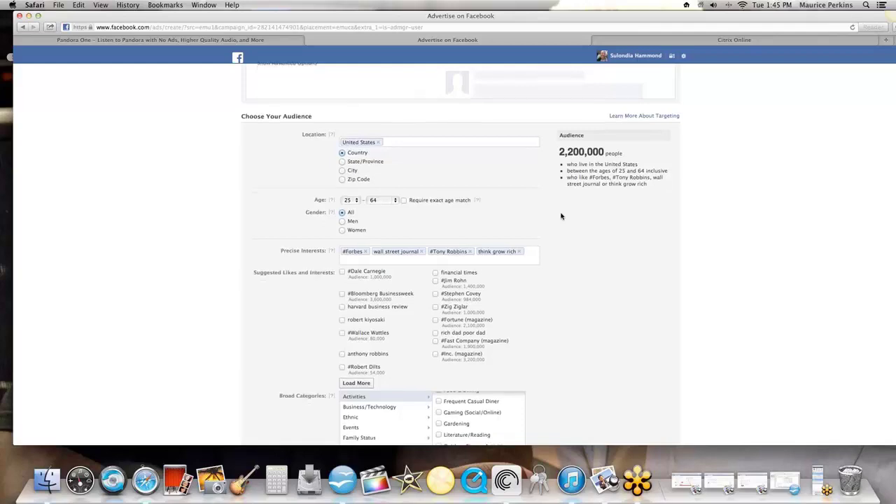
scroll(560, 217, "down", 2)
scroll(561, 216, "up", 10)
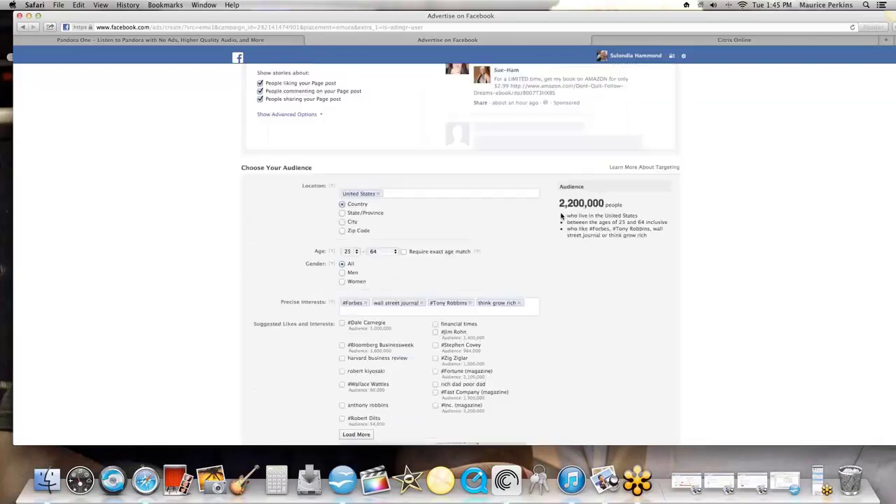
scroll(561, 217, "up", 5)
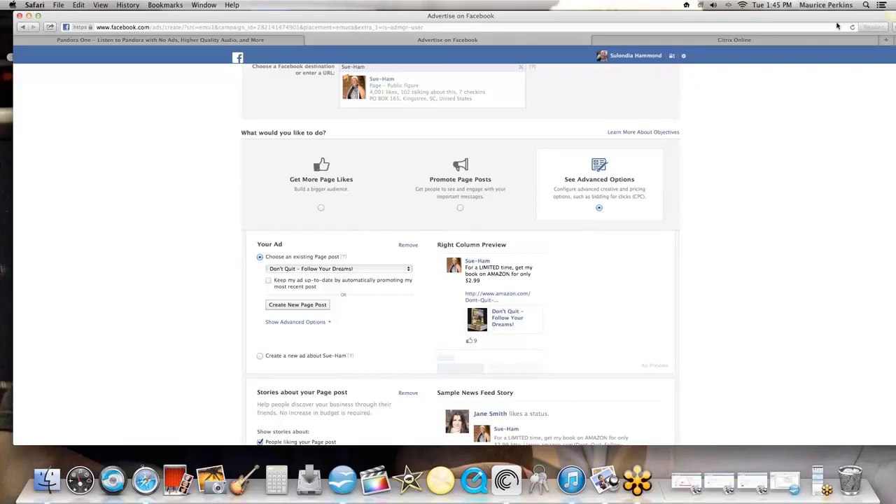
left_click(885, 40)
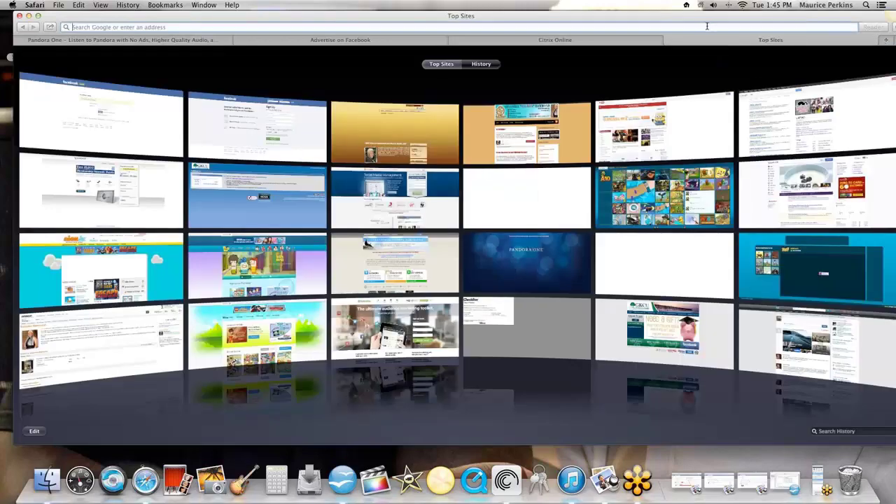
type("facebook.com")
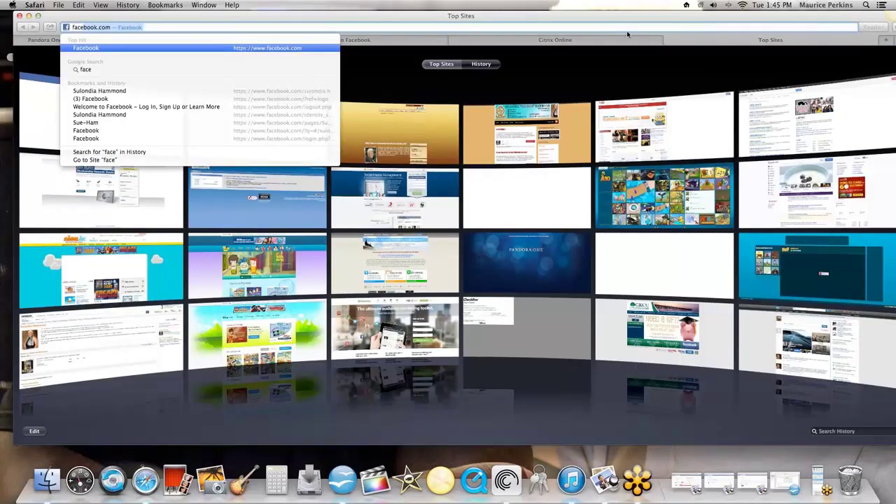
key("Return")
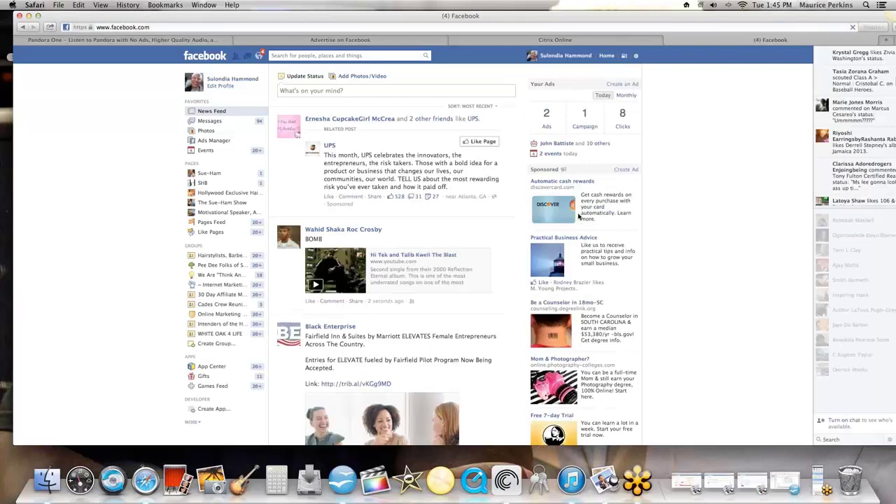
scroll(581, 385, "down", 3)
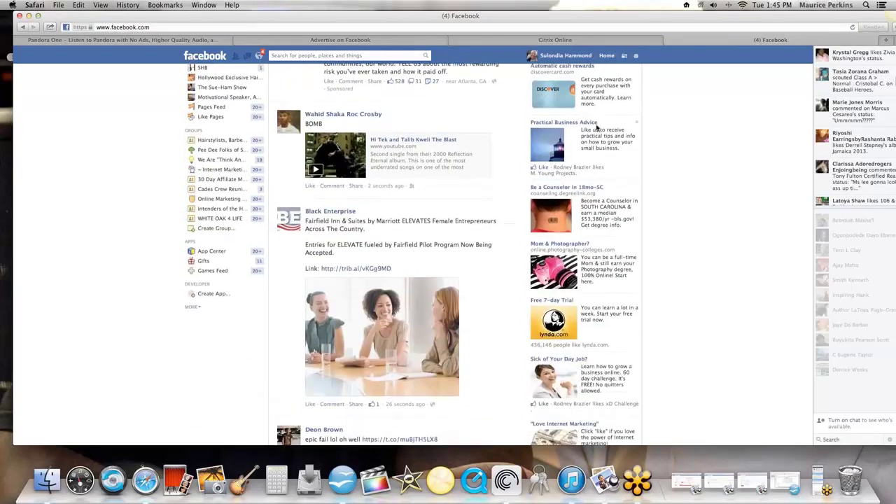
scroll(595, 176, "up", 3)
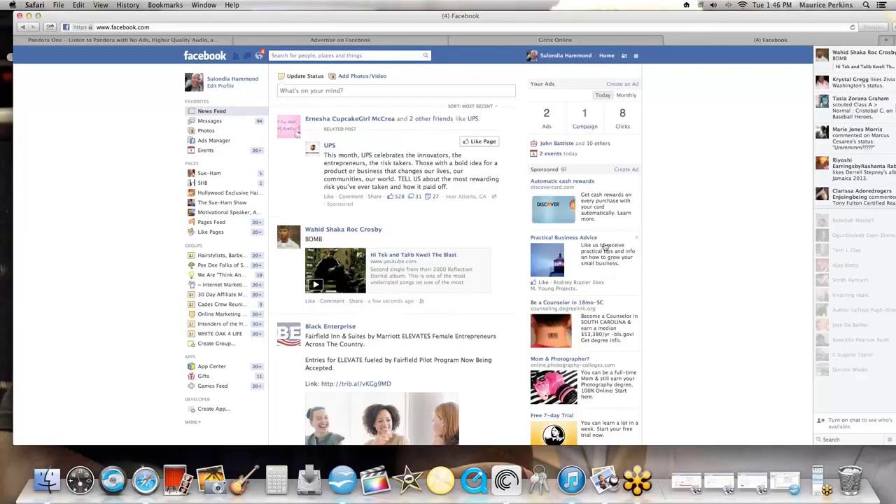
Step: Return to the ad being created and review its right column preview, sample news feed story and audience summary
left_click(405, 40)
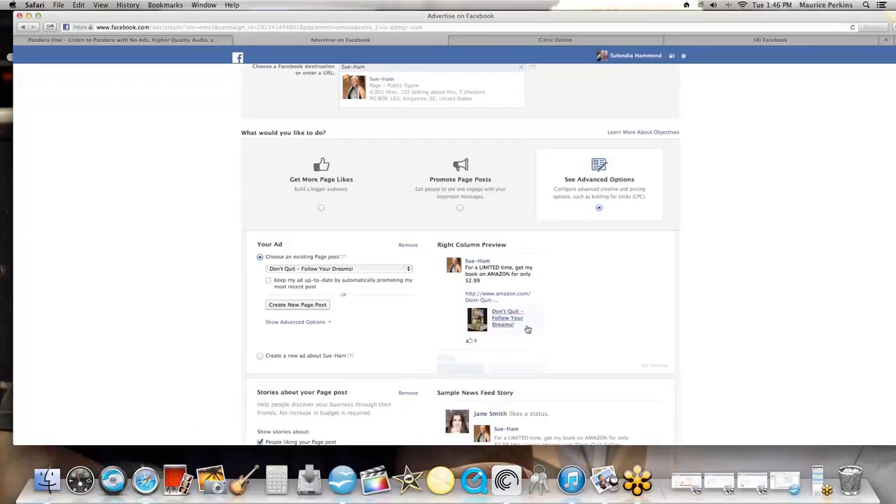
scroll(594, 291, "down", 1)
scroll(594, 290, "down", 3)
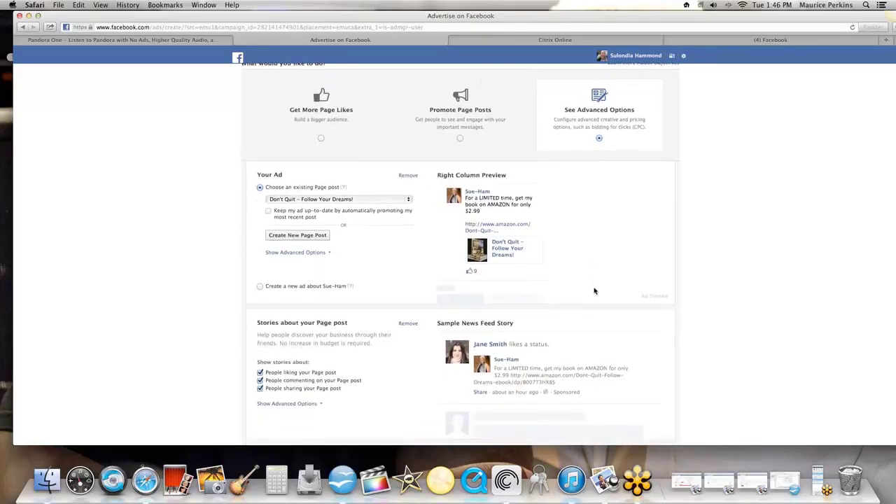
scroll(595, 290, "down", 3)
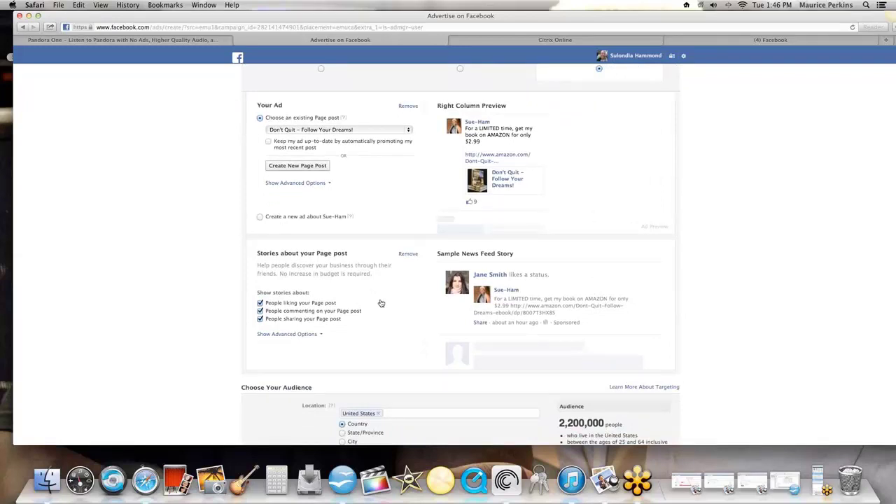
scroll(381, 301, "down", 3)
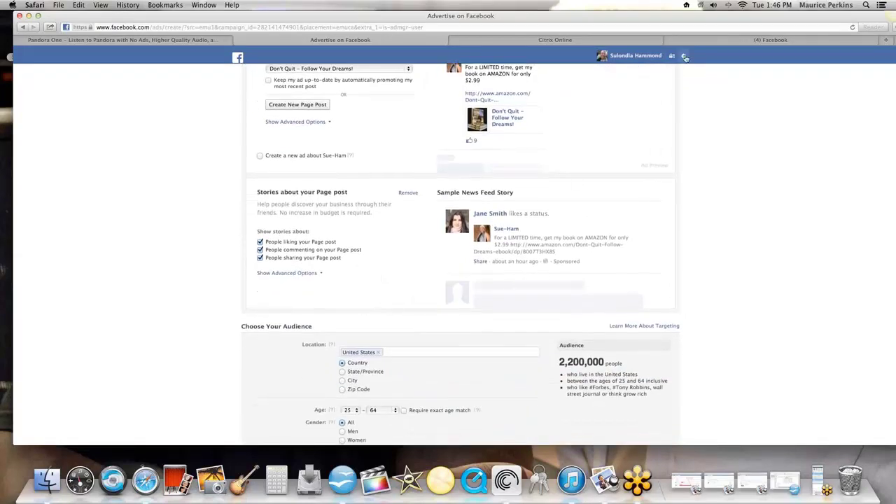
Step: Go back to the Facebook home page and compare the sponsored post in the news feed with the side column ads
left_click(670, 40)
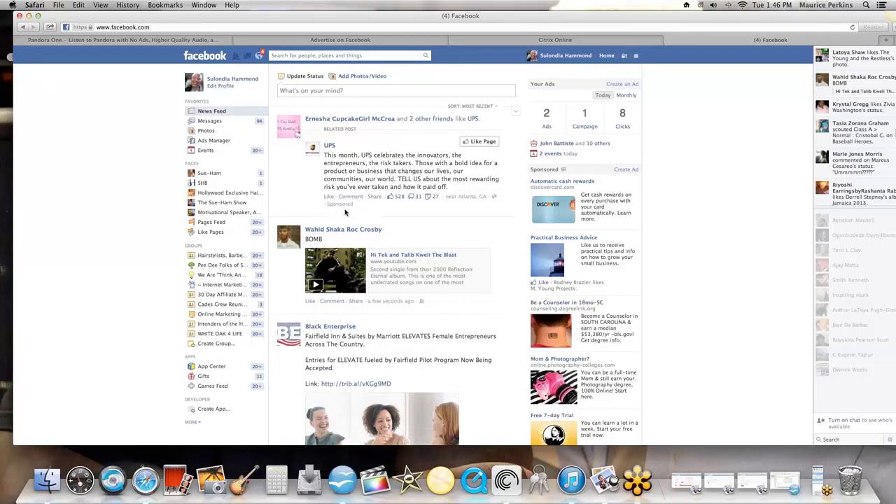
scroll(333, 325, "down", 5)
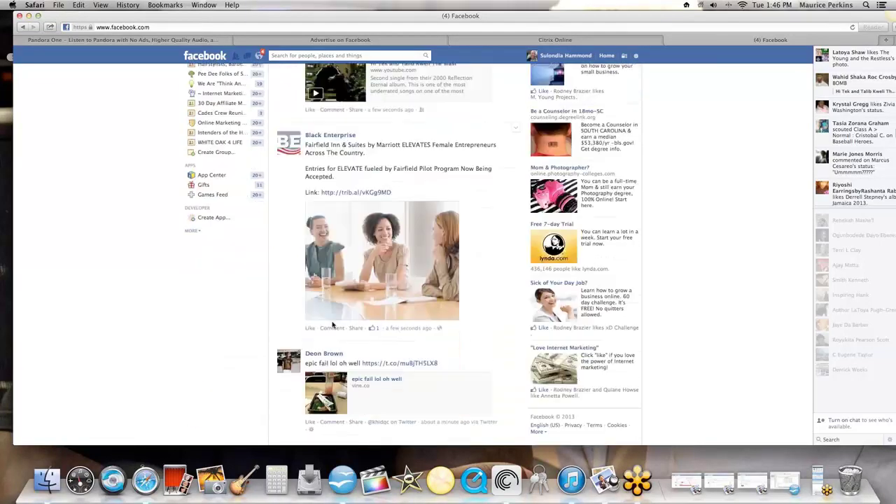
scroll(333, 325, "down", 4)
scroll(333, 325, "down", 3)
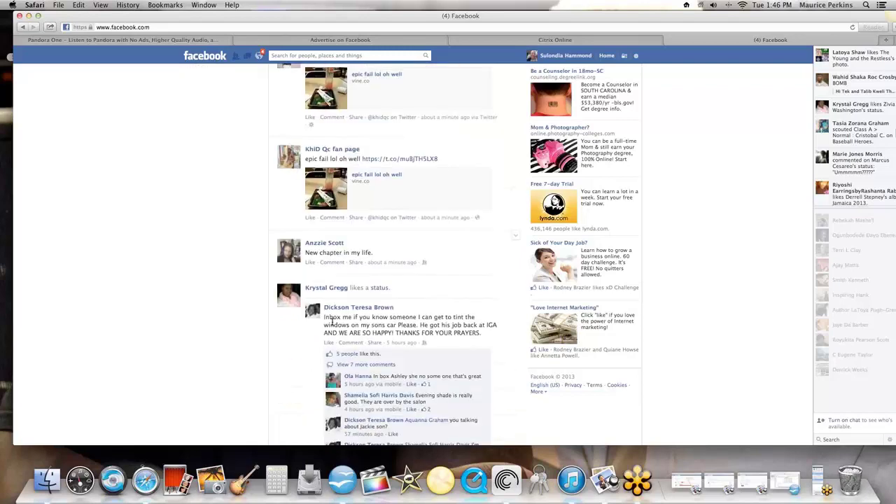
scroll(334, 327, "up", 4)
scroll(334, 325, "up", 9)
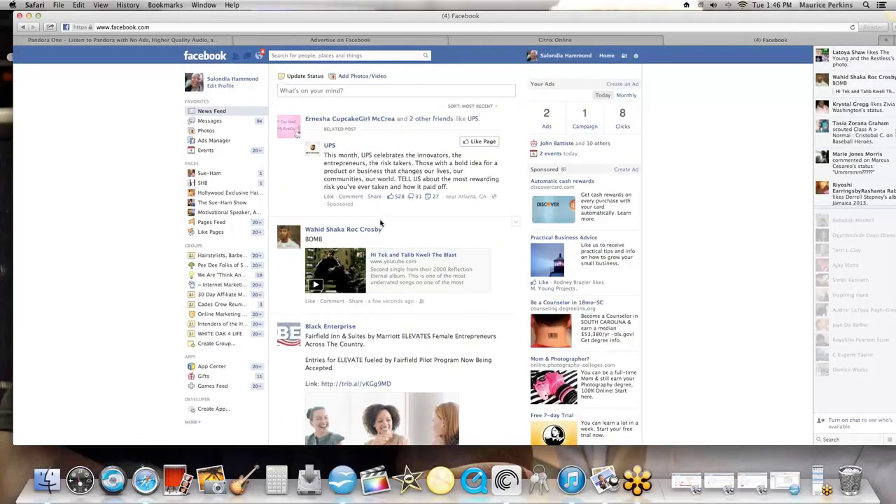
scroll(348, 275, "down", 2)
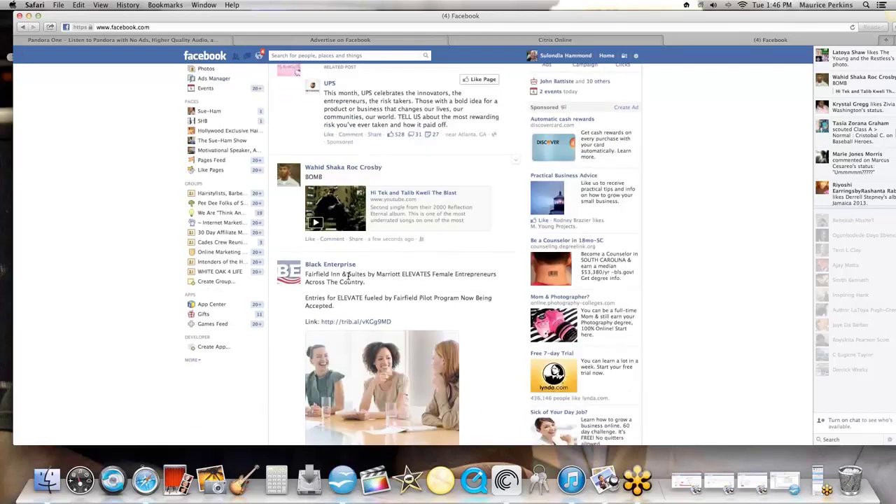
scroll(344, 255, "down", 3)
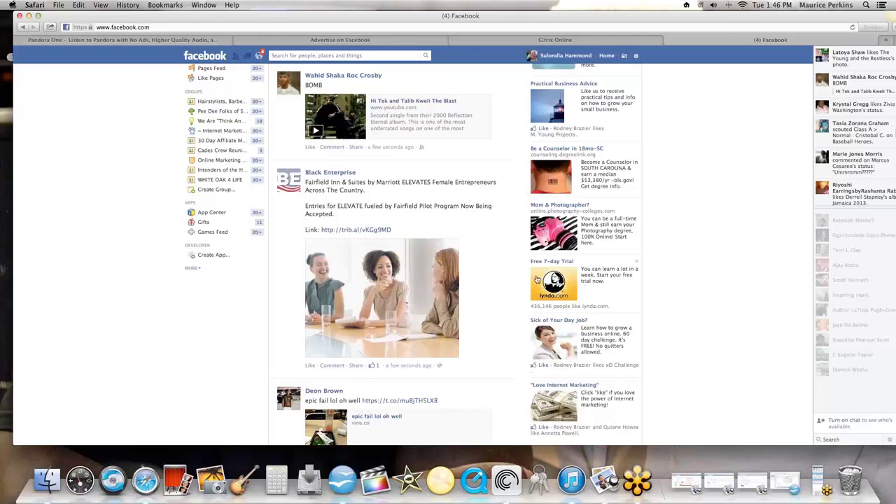
scroll(387, 229, "up", 2)
scroll(387, 229, "up", 3)
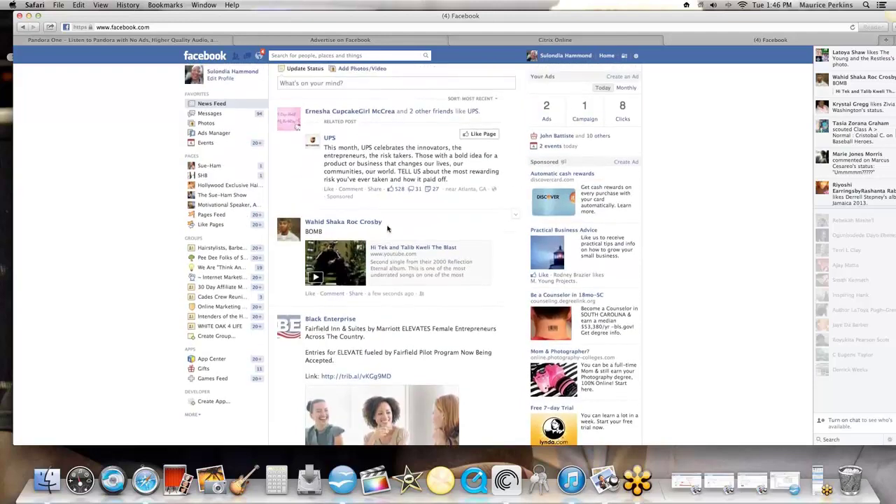